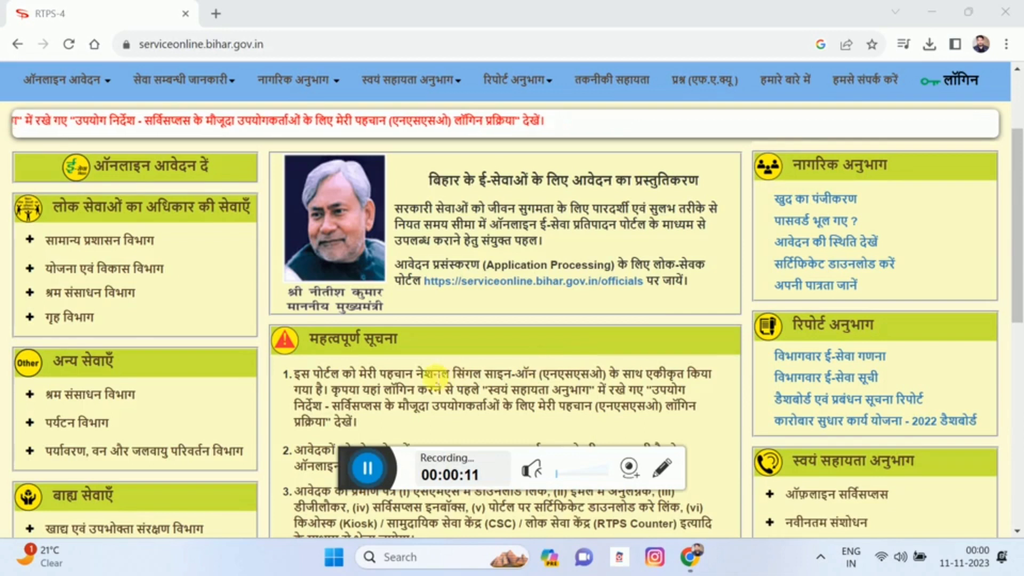
left_click(144, 247)
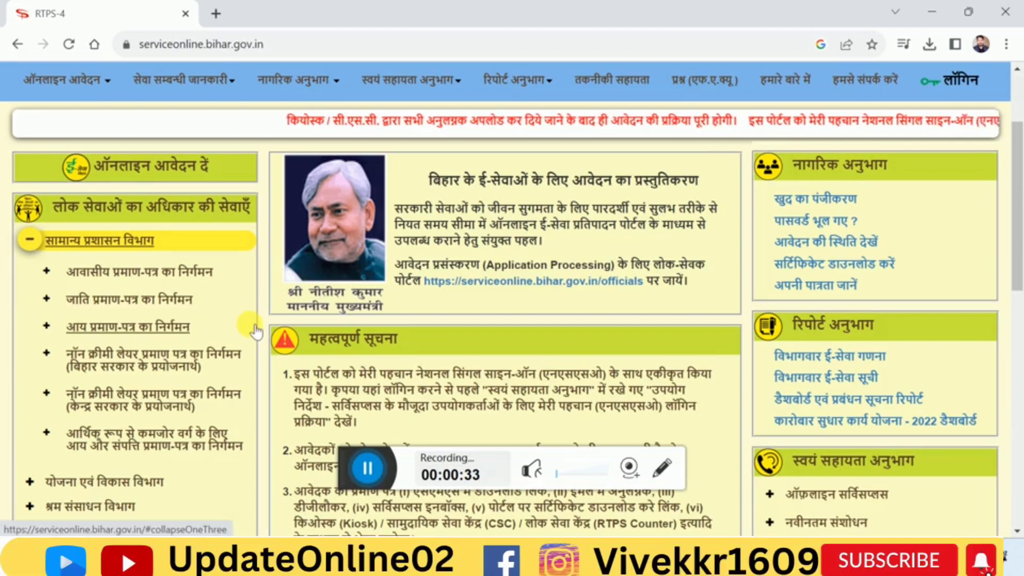
scroll(295, 272, "up", 3)
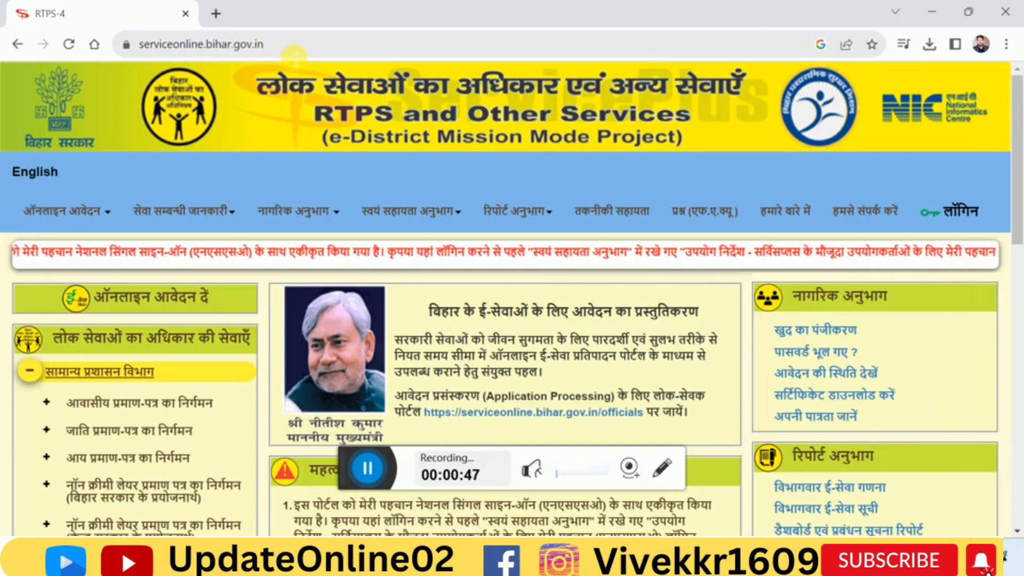
left_click(48, 372)
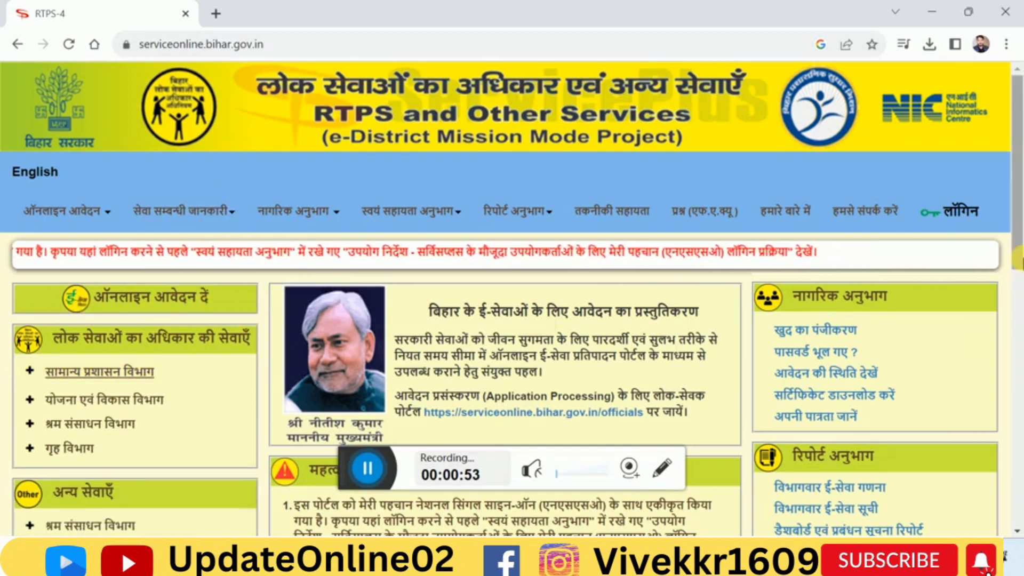
Open the block-level (अंचल स्तर पर) application for the Non Creamy Layer certificate for Bihar government purposes, listed under सामान्य प्रशासन विभाग
left_click_drag(1019, 258, 1021, 302)
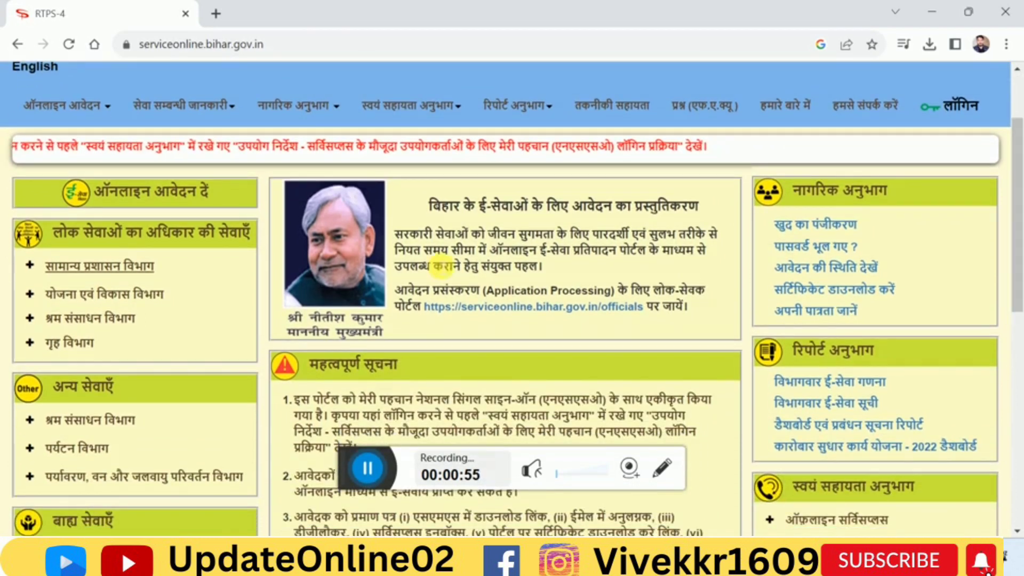
left_click(120, 271)
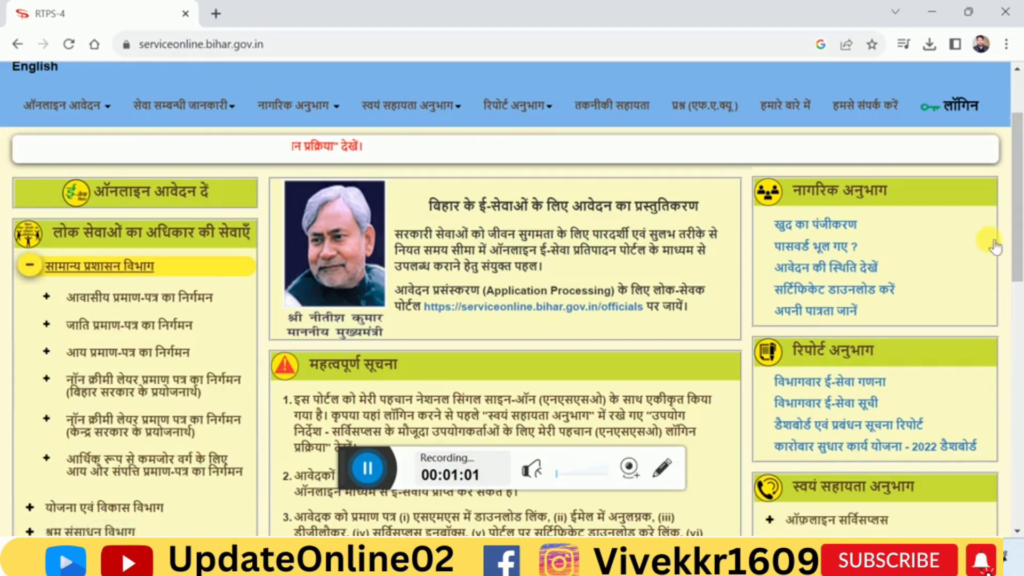
mouse_move(1019, 233)
left_mouse_down()
mouse_move(1018, 263)
mouse_move(1019, 241)
left_mouse_up()
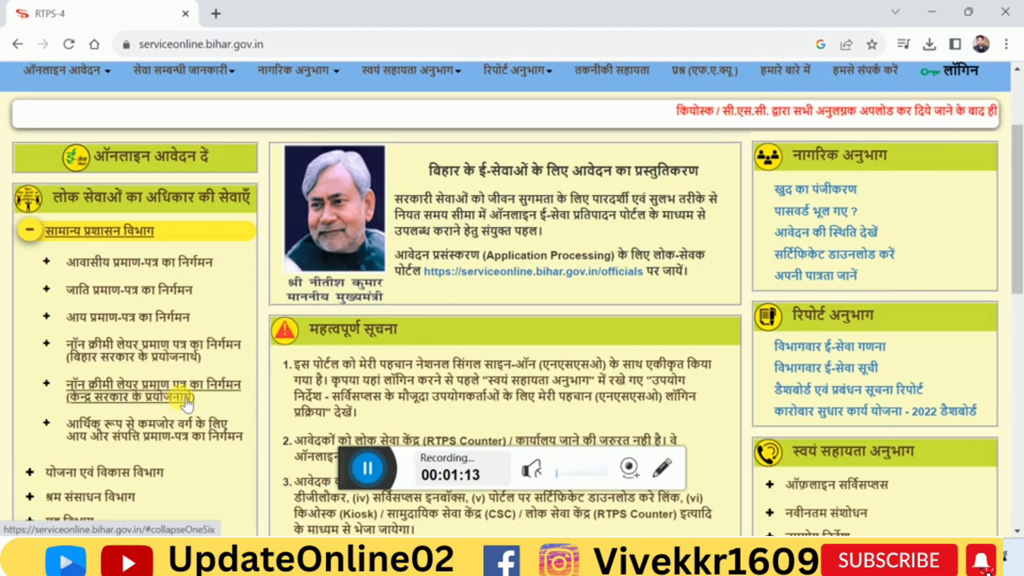
left_click(102, 367)
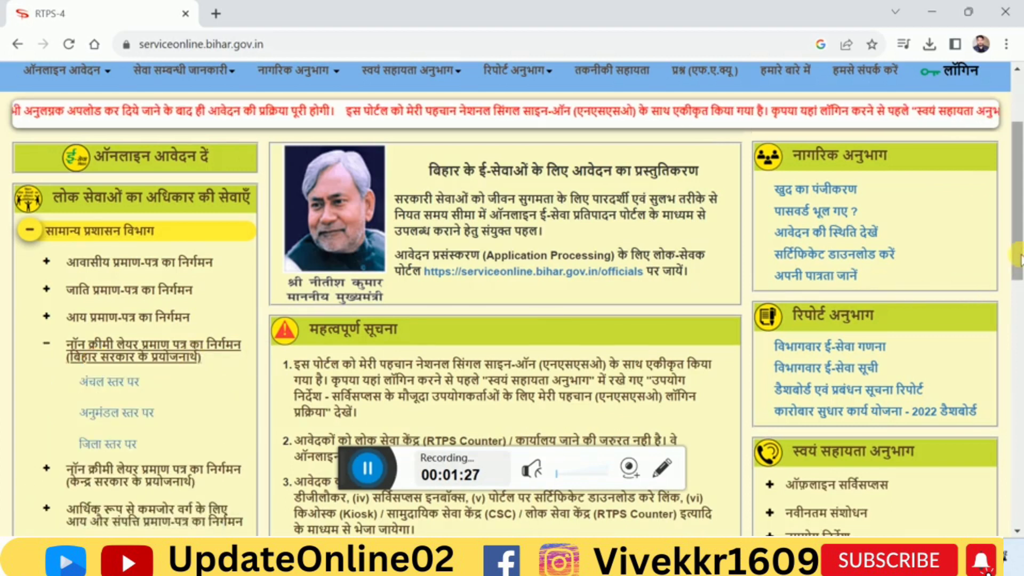
scroll(1019, 255, "down", 2)
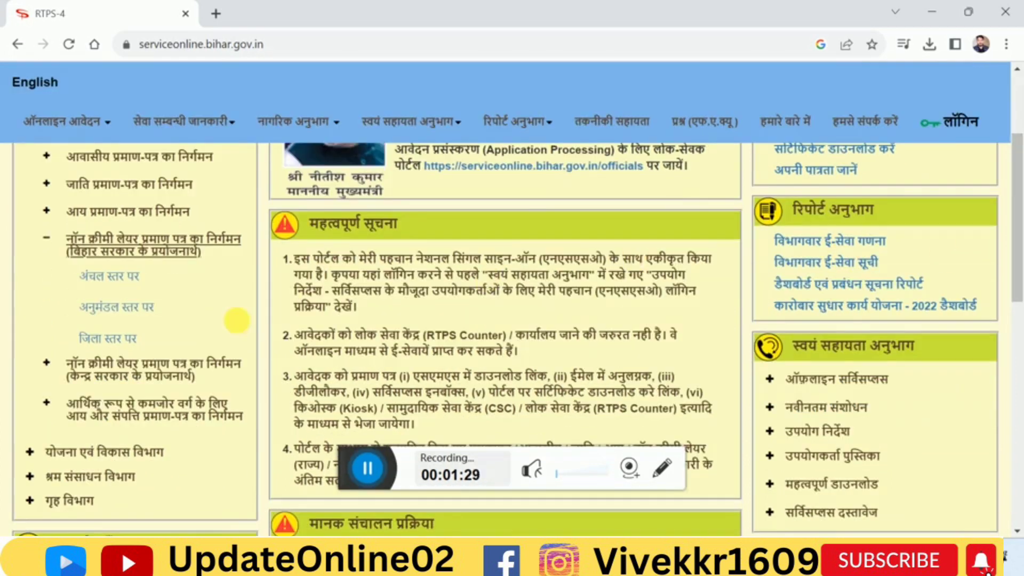
left_click(134, 286)
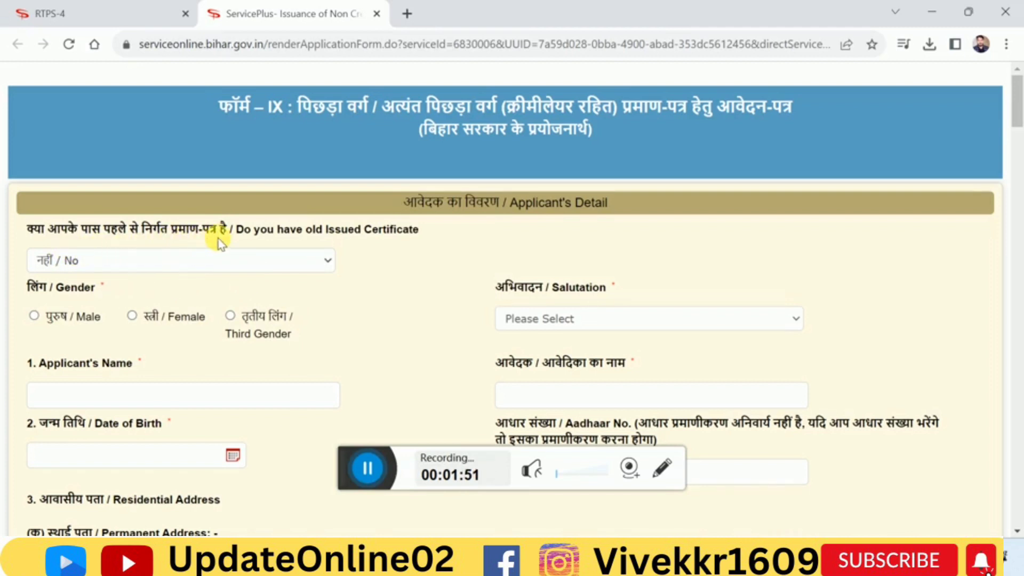
Keep the old issued certificate answer at No, and set the applicant's gender to Female with No Salutation
left_click(286, 267)
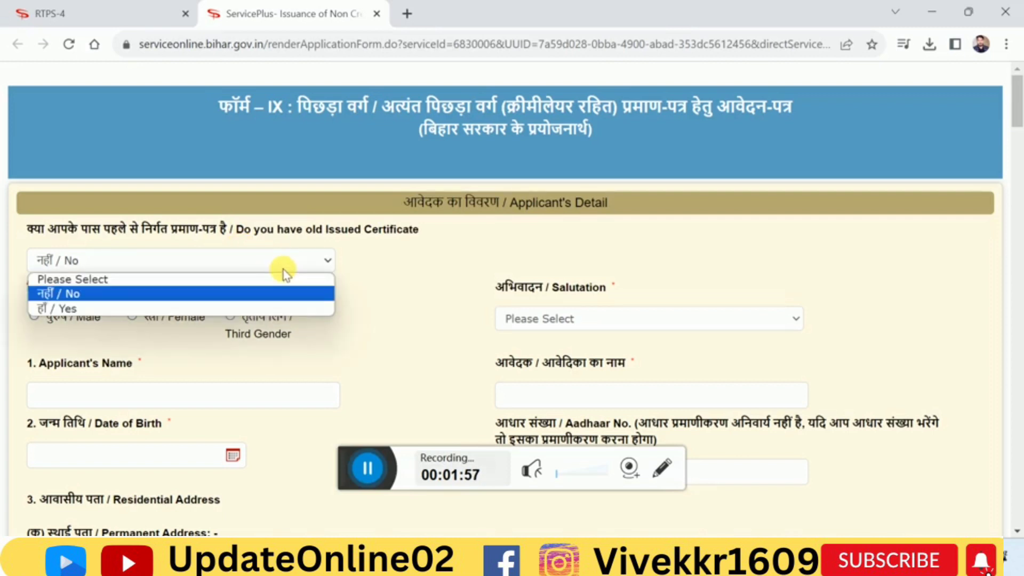
left_click(286, 271)
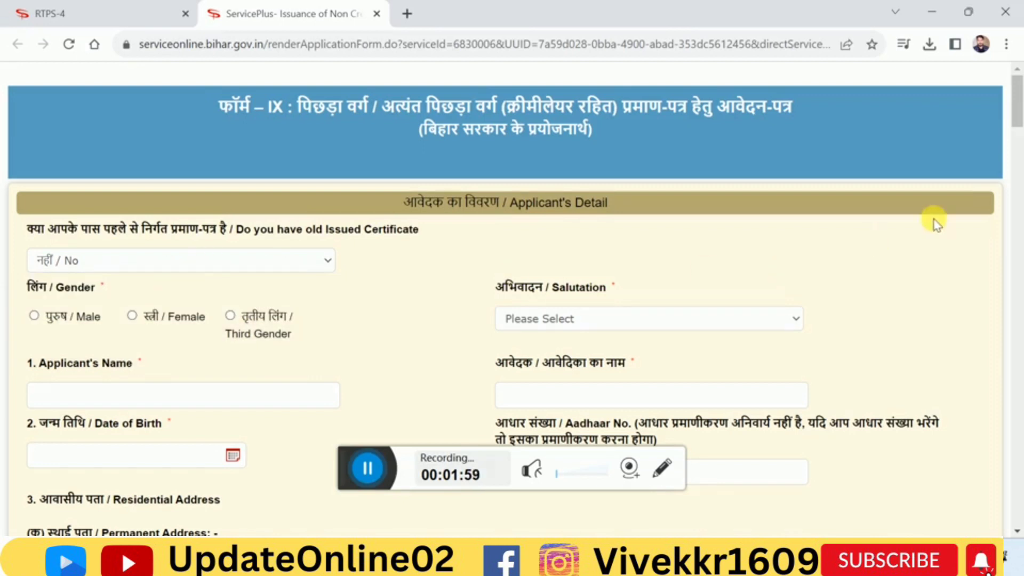
scroll(1004, 130, "down", 2)
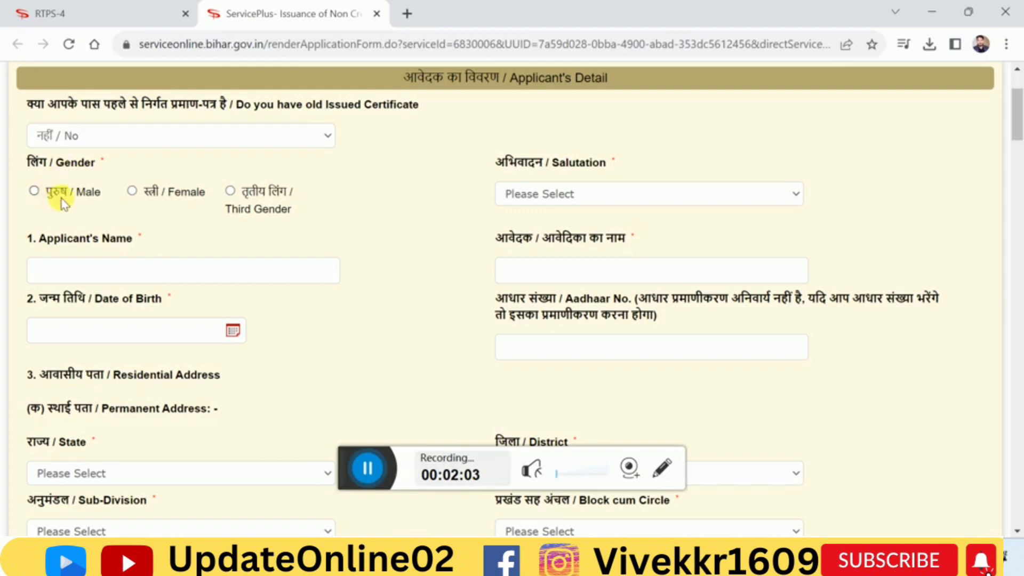
left_click(133, 190)
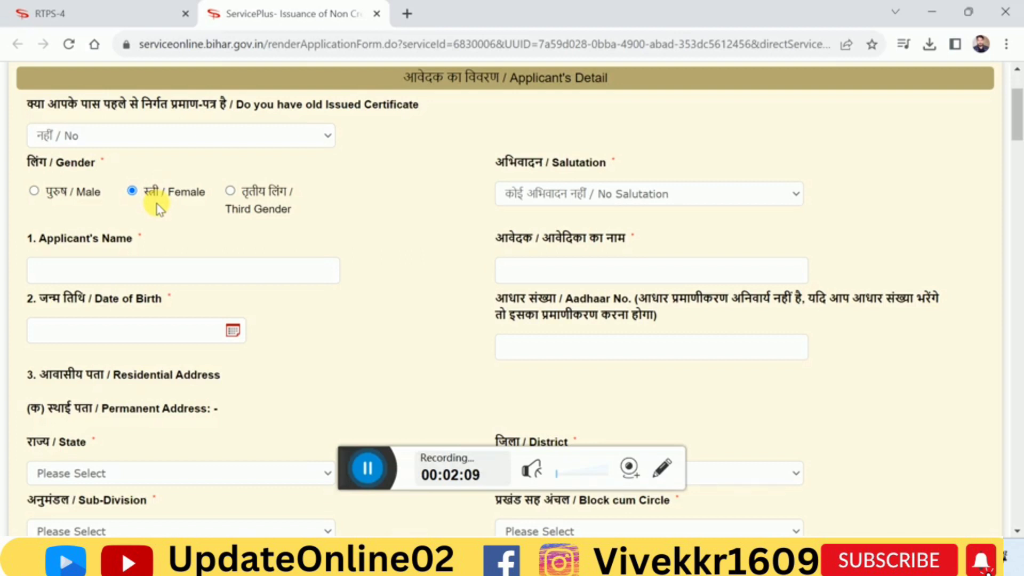
left_click(544, 194)
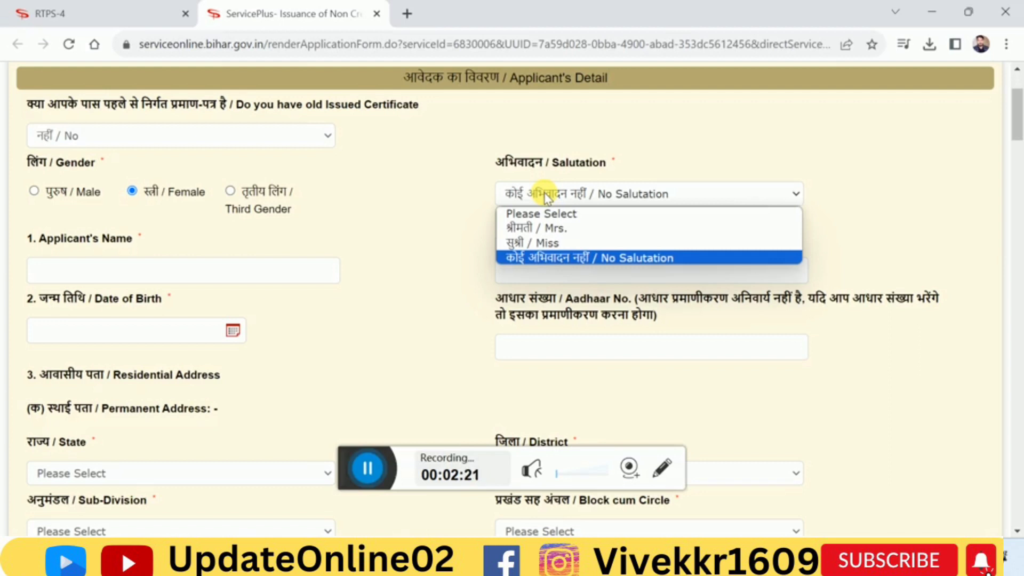
left_click(578, 258)
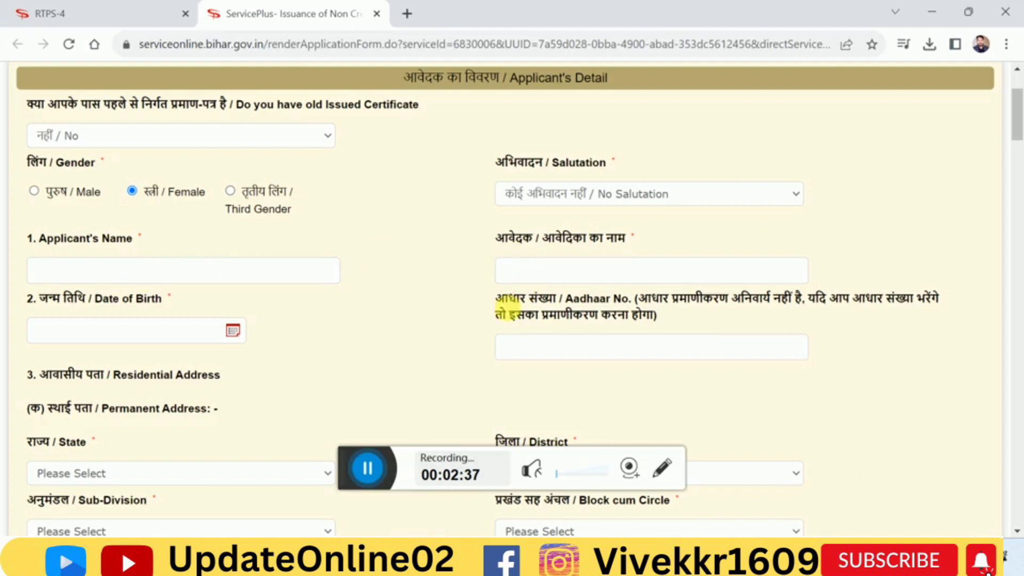
Enter the applicant's name in the applicant's details
left_click(383, 471)
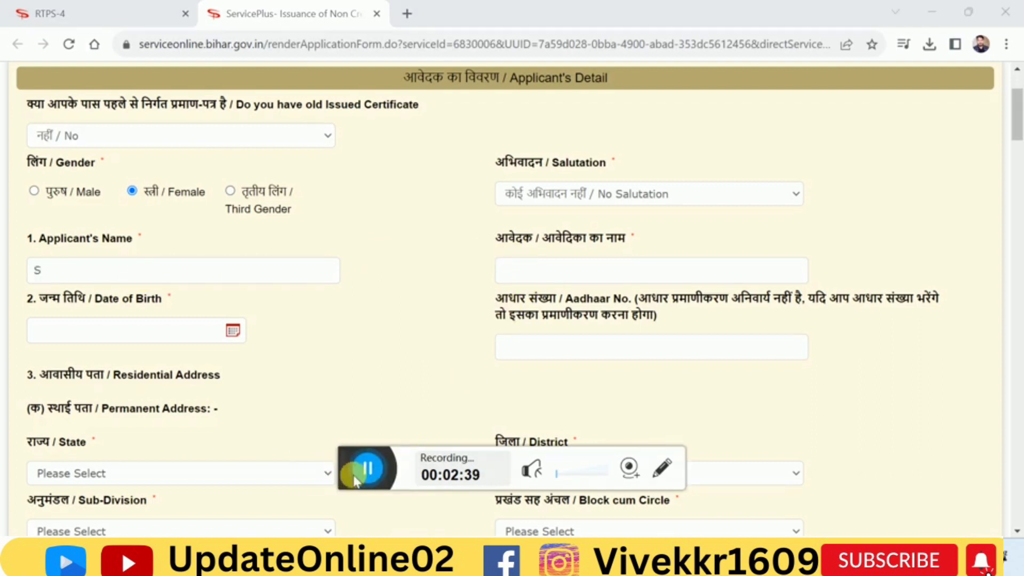
left_click(127, 280)
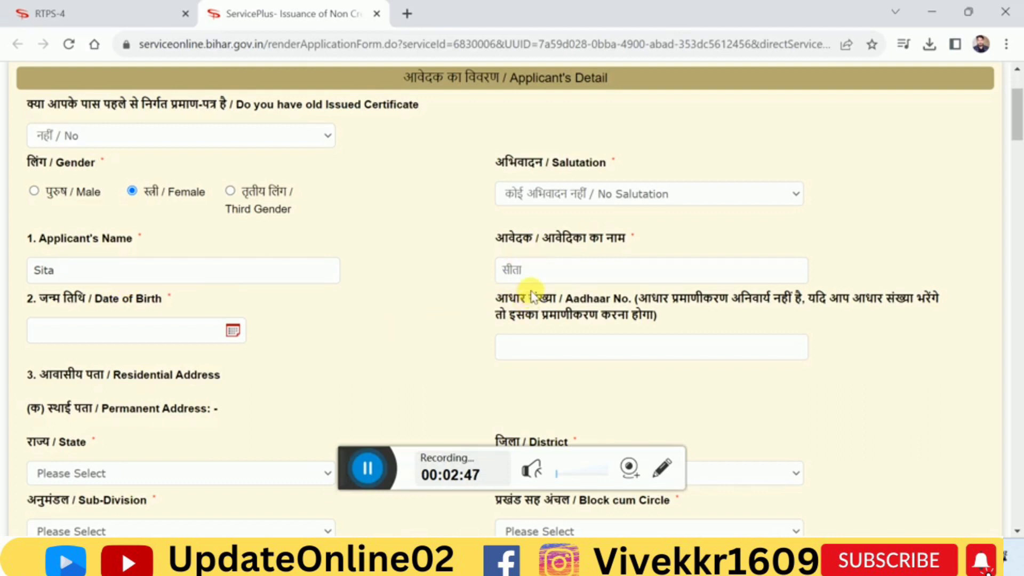
Set the permanent address's state to BIHAR and its district to JEHANABAD
scroll(1019, 129, "down", 1)
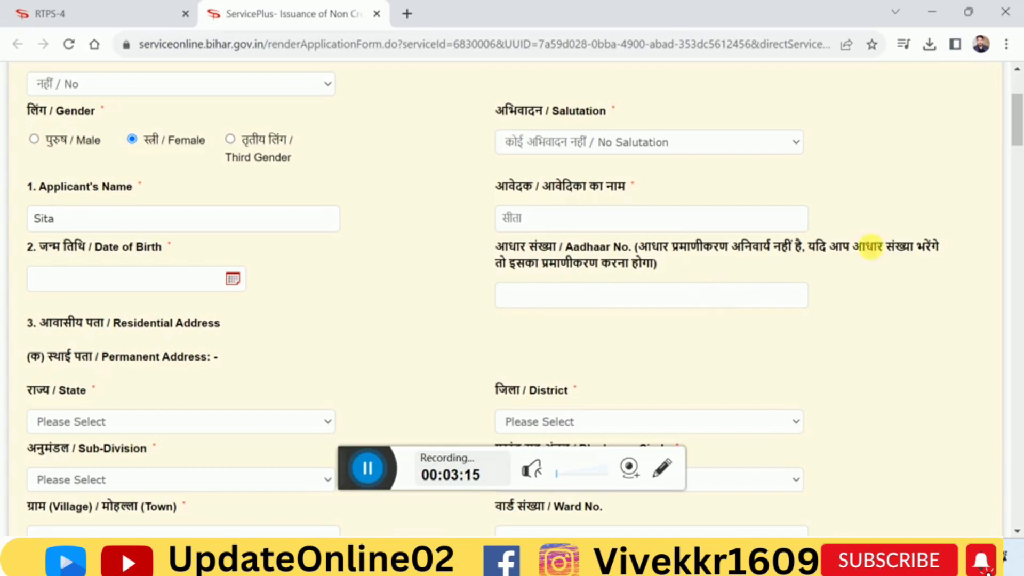
scroll(1014, 134, "down", 2)
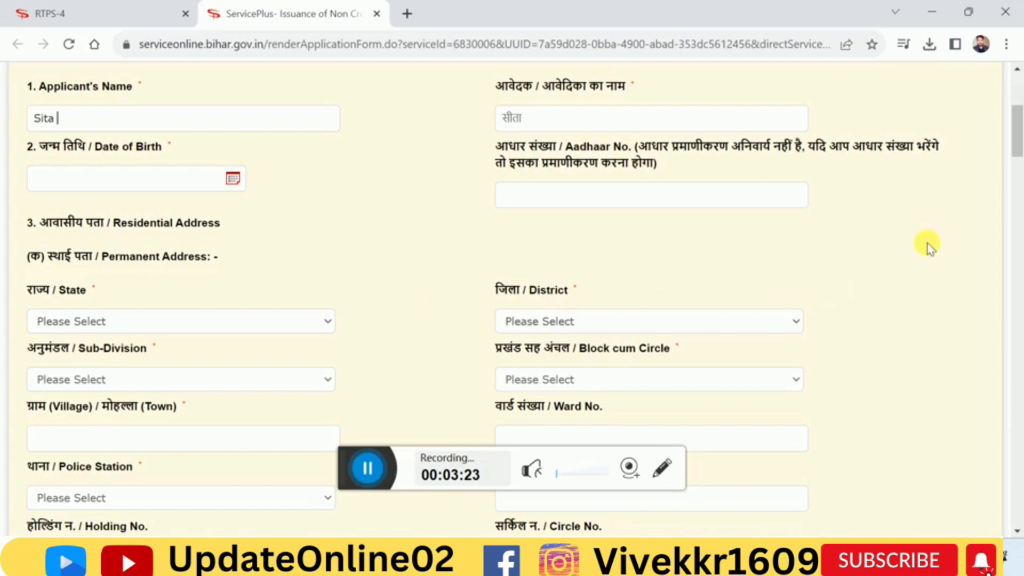
scroll(1016, 138, "down", 2)
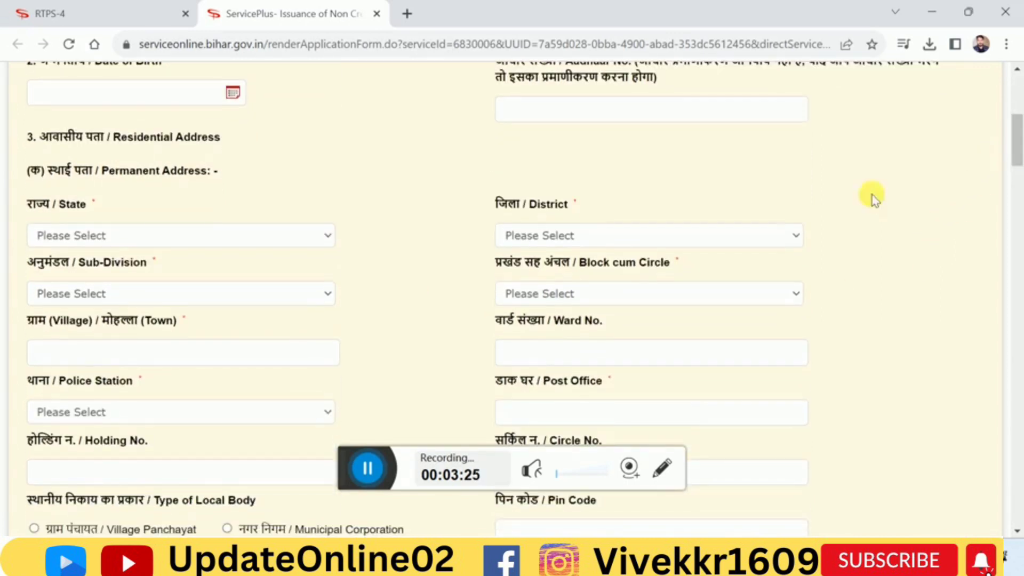
left_click(206, 241)
left_click(162, 269)
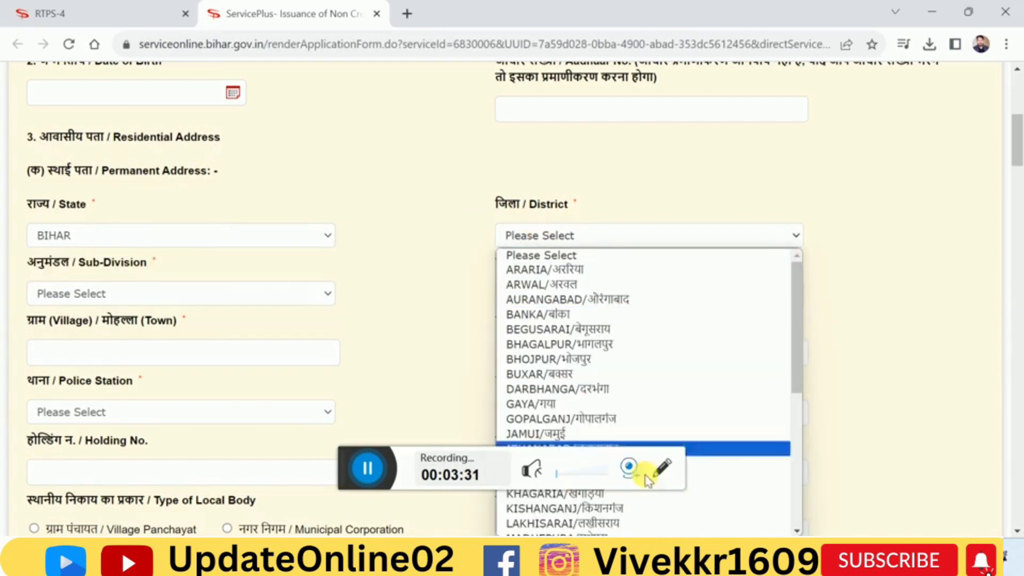
left_click(732, 448)
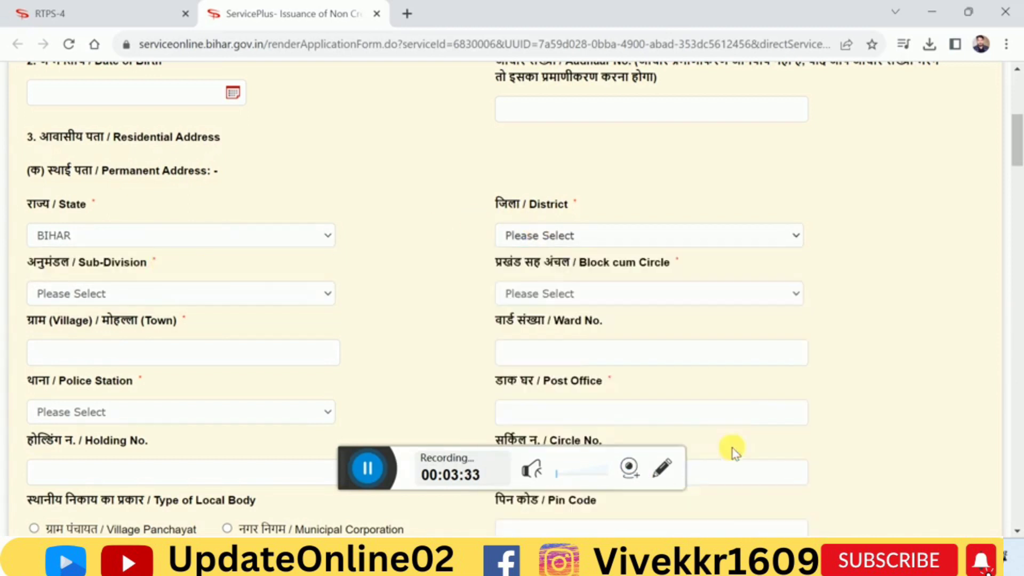
Set the permanent address's sub-division to JEHANABAD and its block cum circle to MODANGANJ
left_click_drag(1021, 165, 1021, 166)
left_click(152, 290)
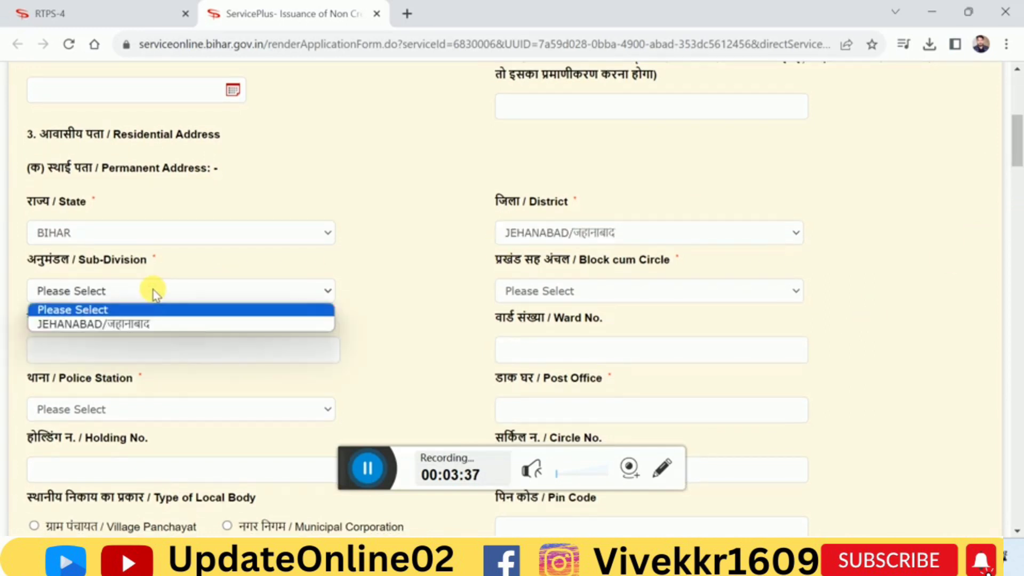
left_click(143, 325)
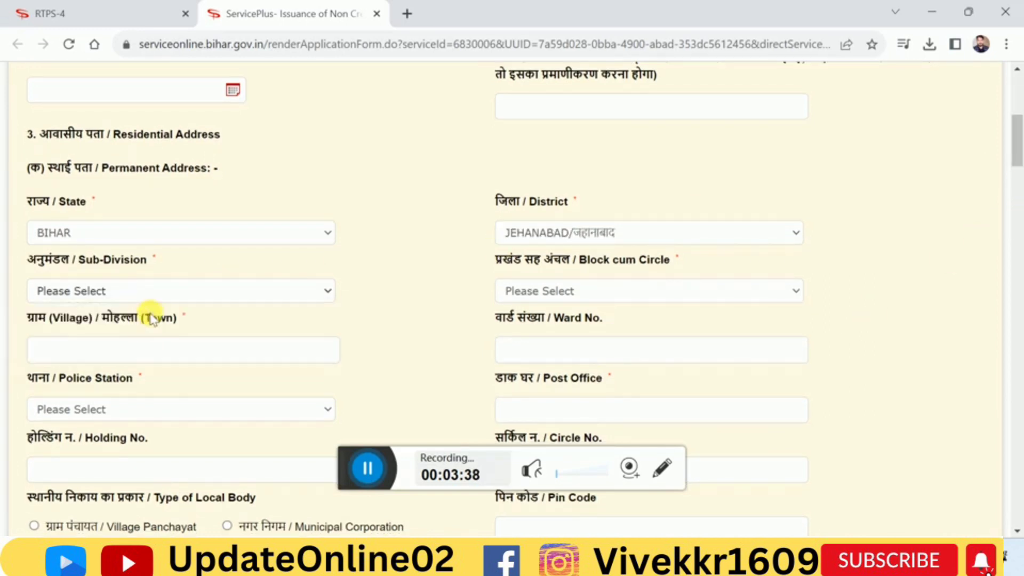
left_click(549, 294)
left_click(577, 414)
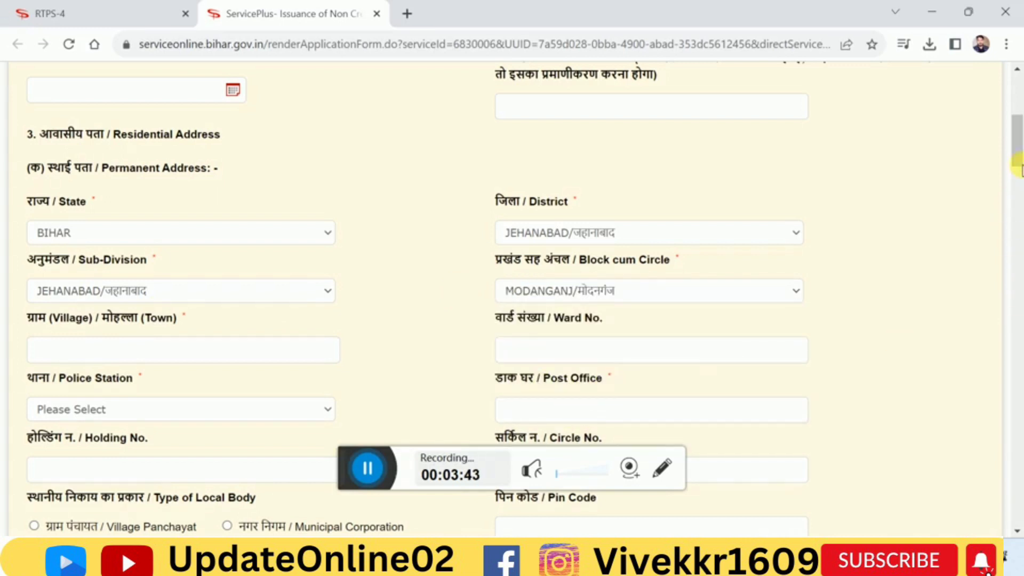
Examine the remaining permanent address fields and the available police station options
scroll(1016, 166, "down", 2)
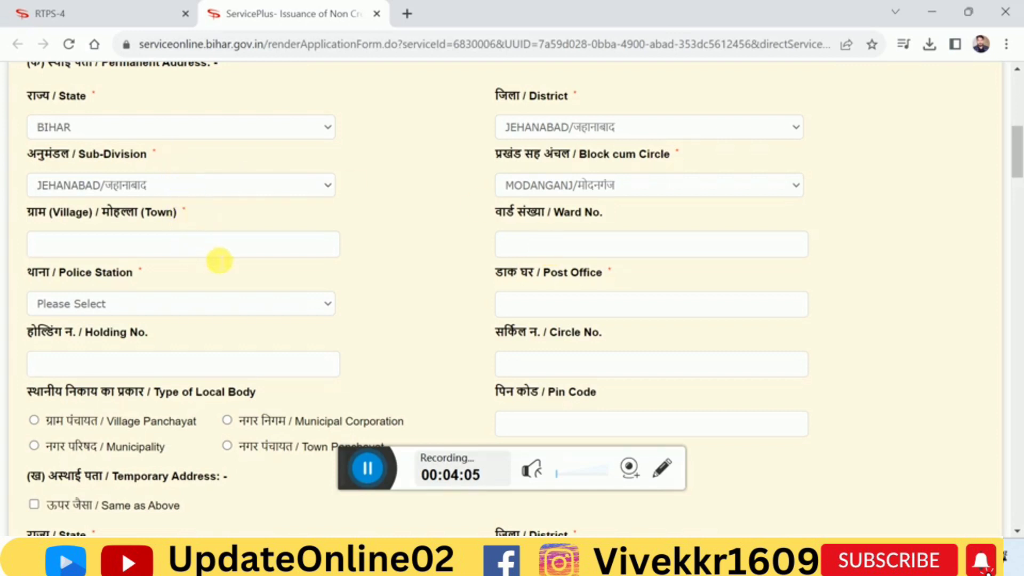
scroll(1013, 170, "down", 2)
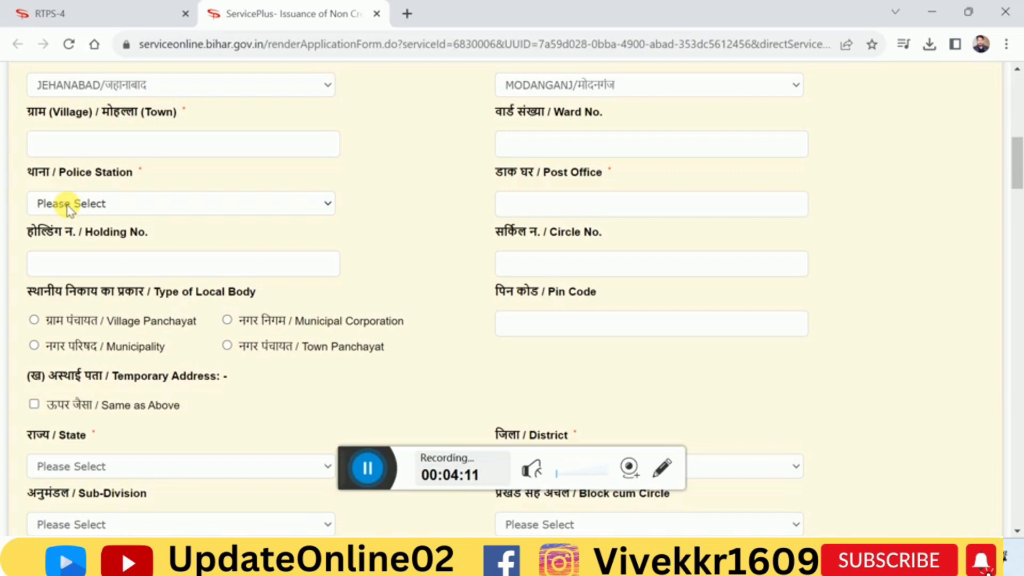
left_click(68, 208)
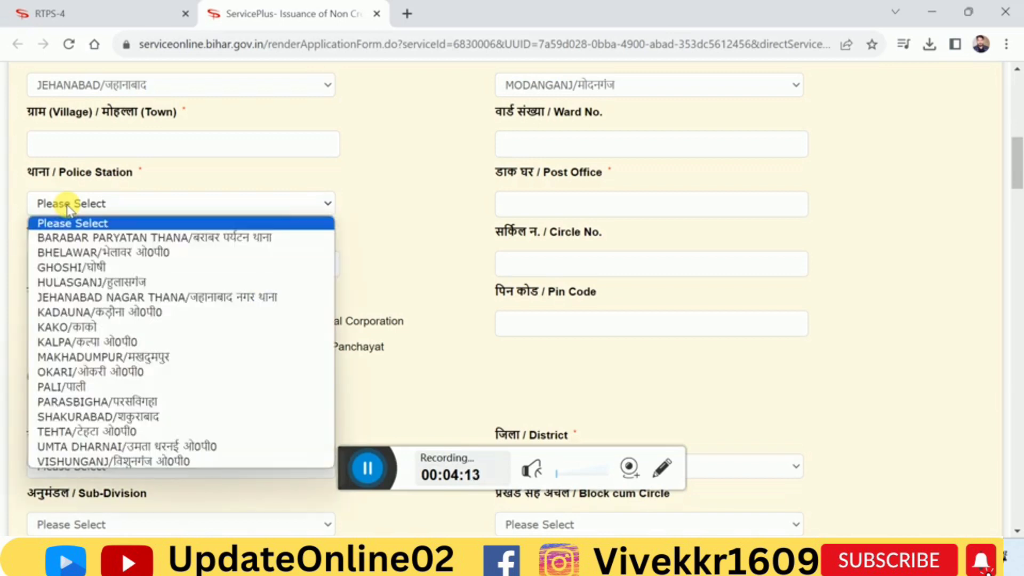
left_click(68, 208)
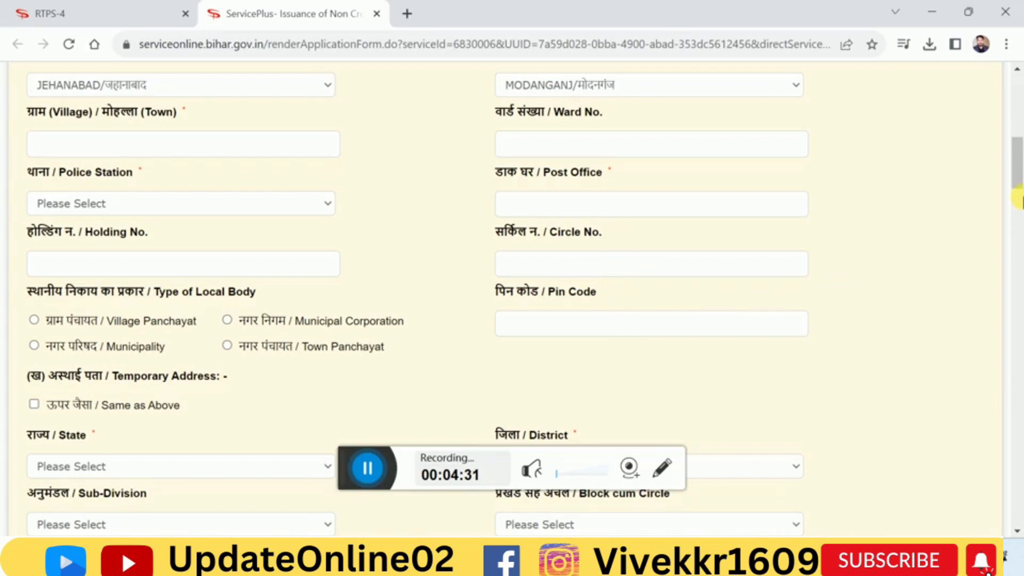
Mark the temporary address as the same as the permanent address
left_click(1018, 198)
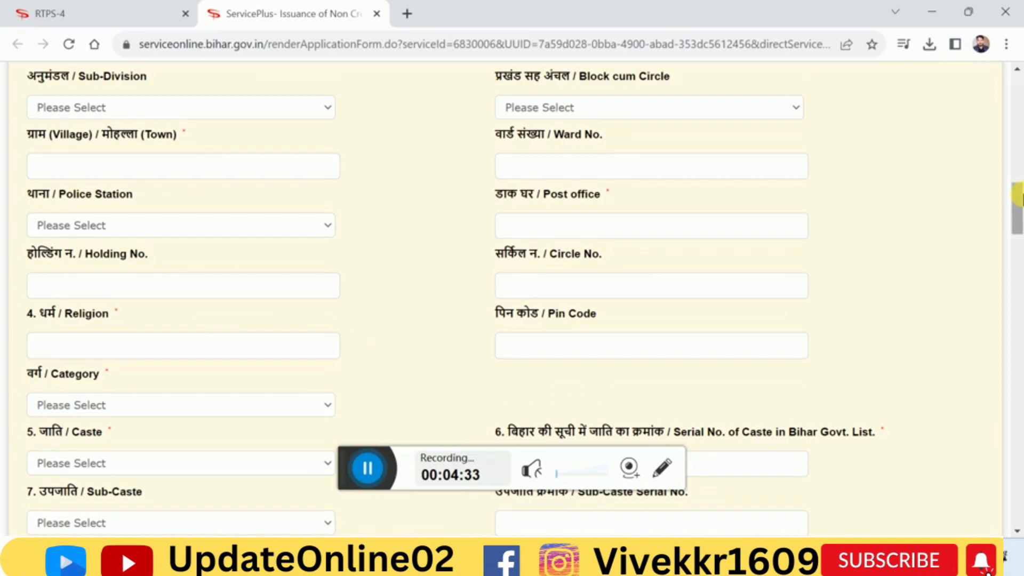
scroll(1020, 208, "up", 1)
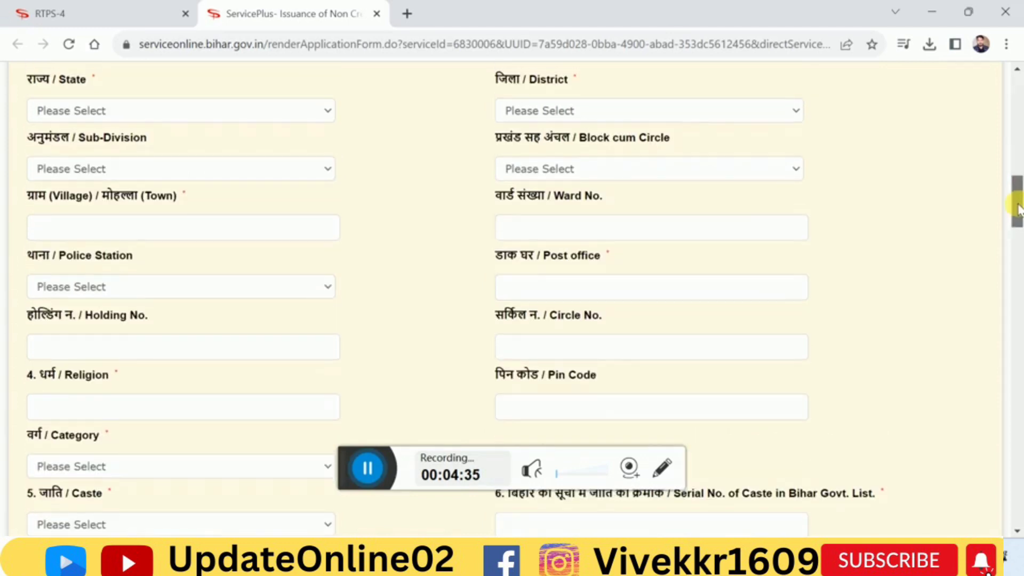
scroll(1017, 205, "up", 2)
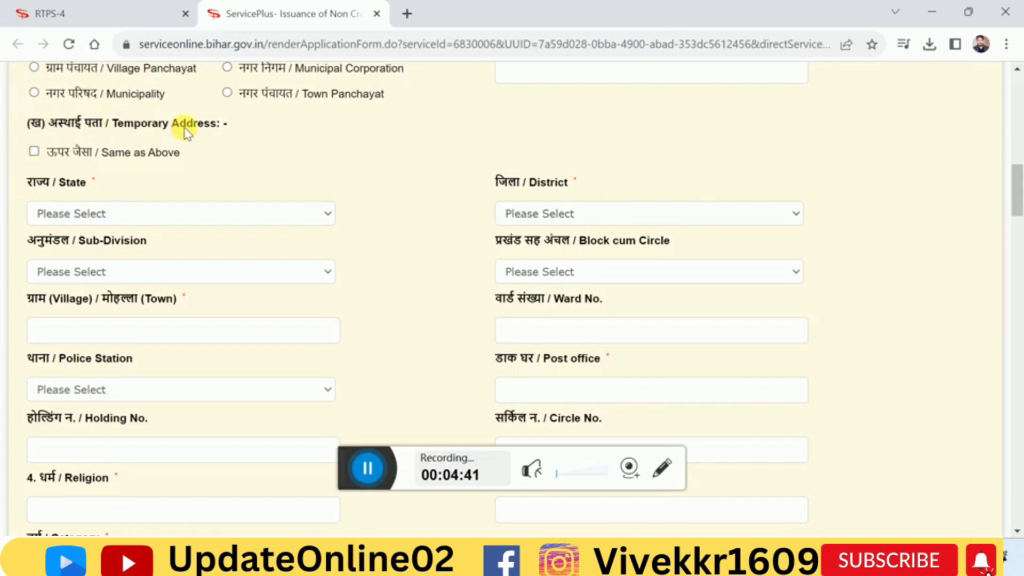
left_click(33, 151)
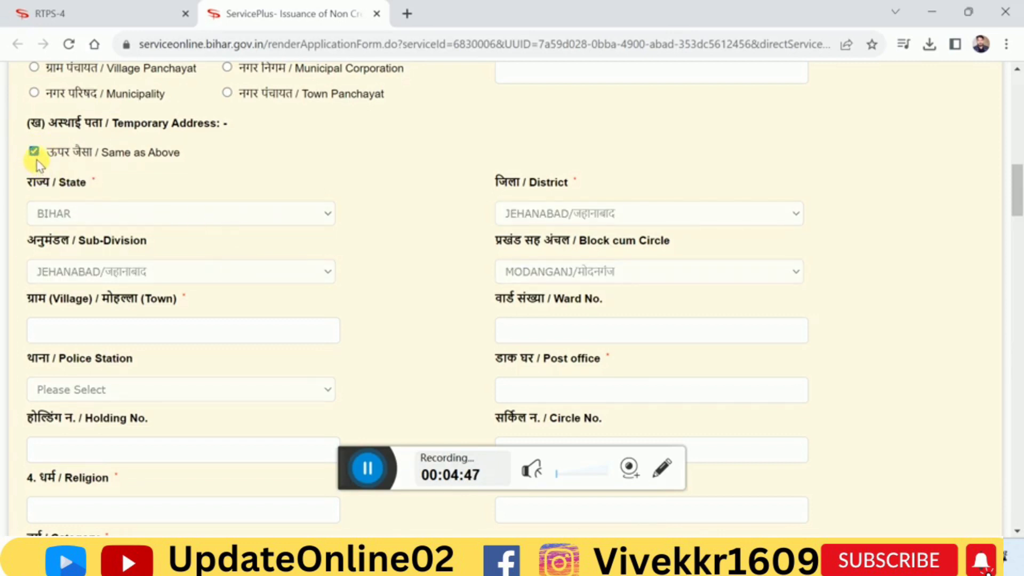
left_click(33, 152)
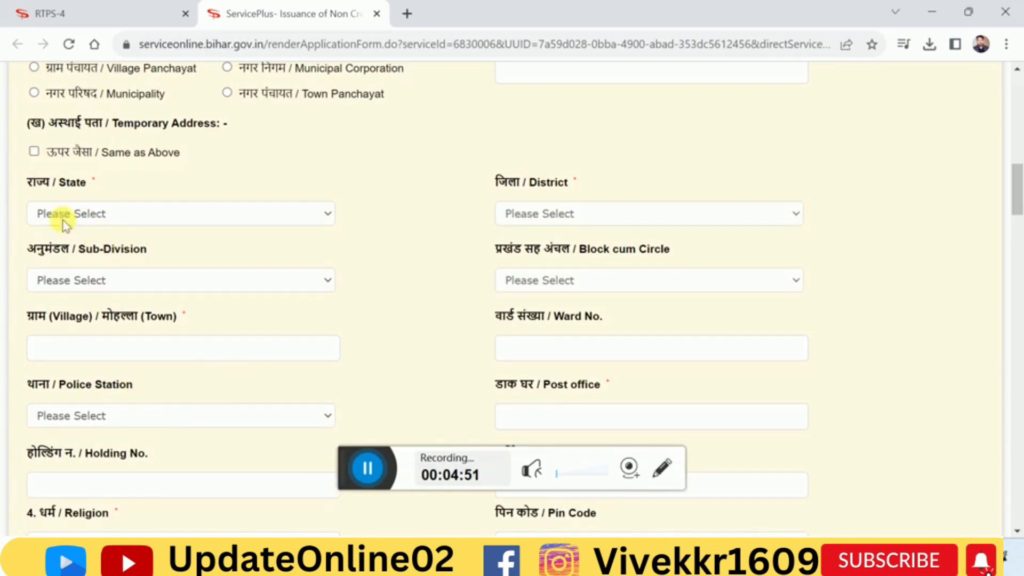
left_click(34, 151)
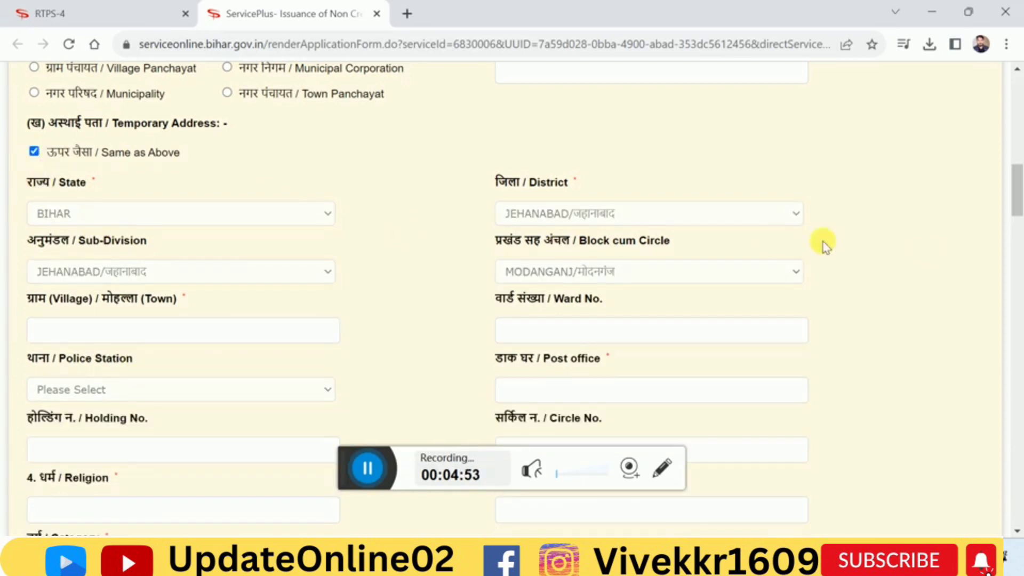
Enter हिन्दू as the religion and set the category to अत्यंत पिछड़ा वर्ग (अनुसूची-1)
left_click_drag(1015, 197, 1016, 236)
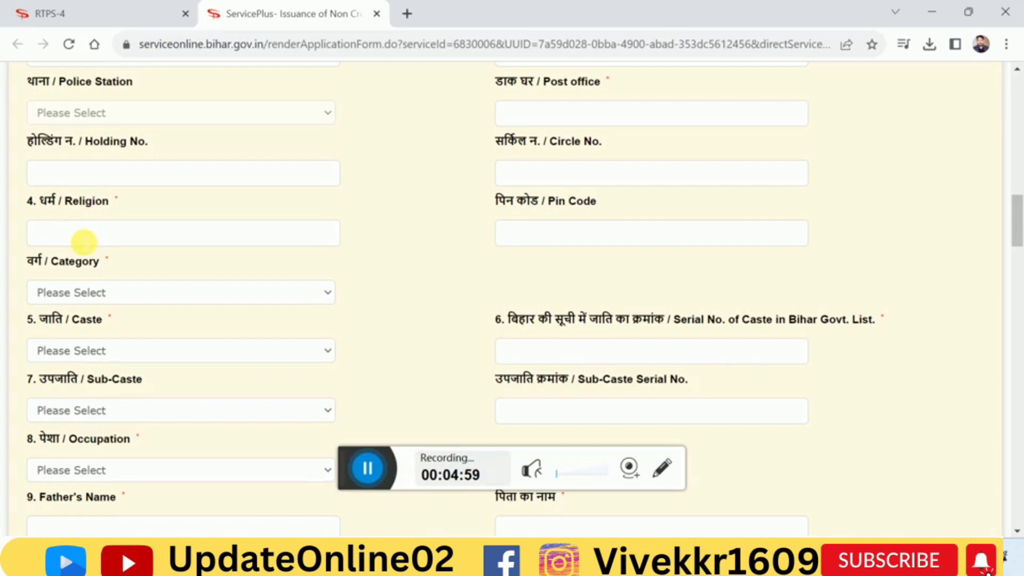
left_click(95, 244)
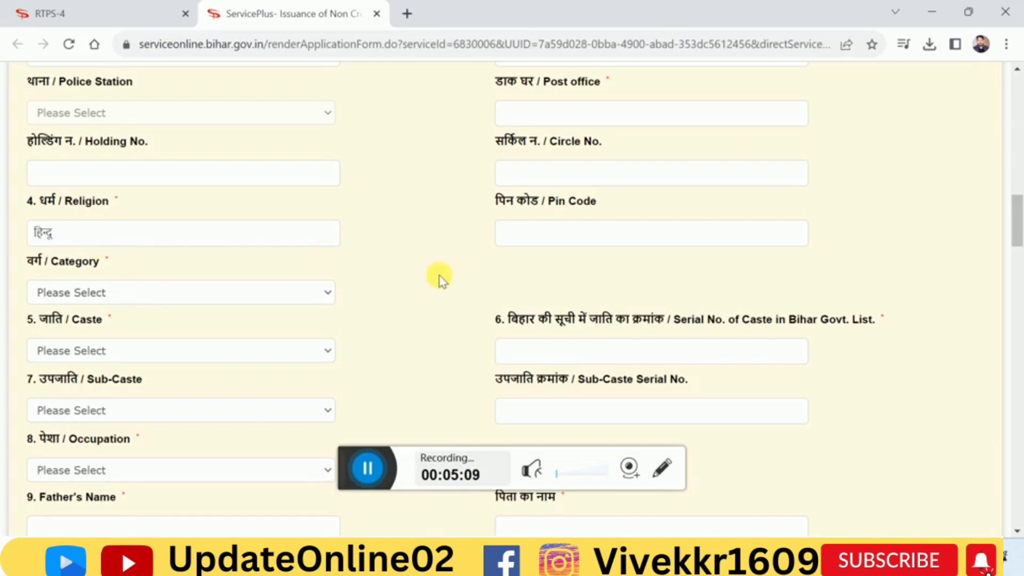
left_click(120, 293)
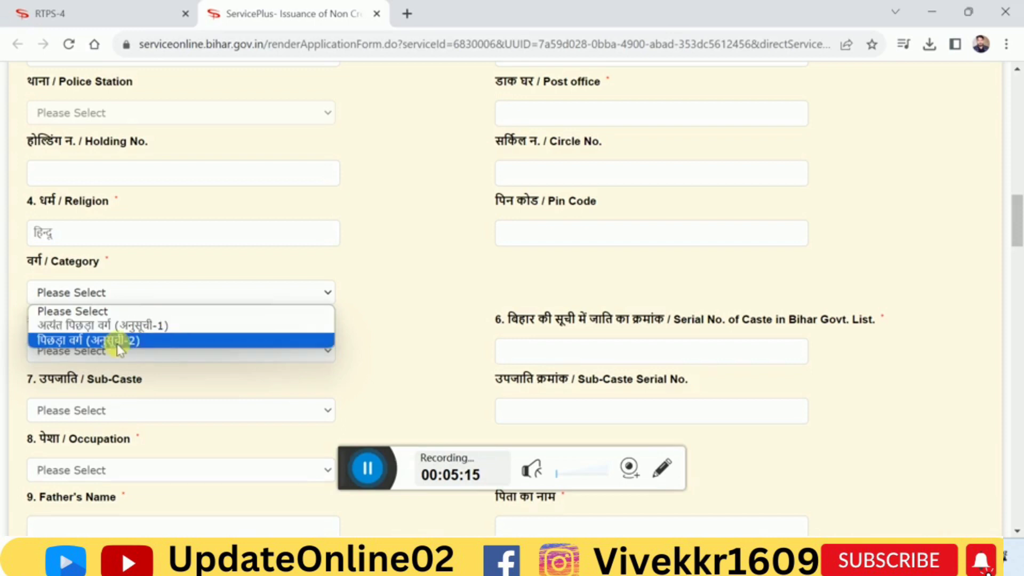
left_click(143, 326)
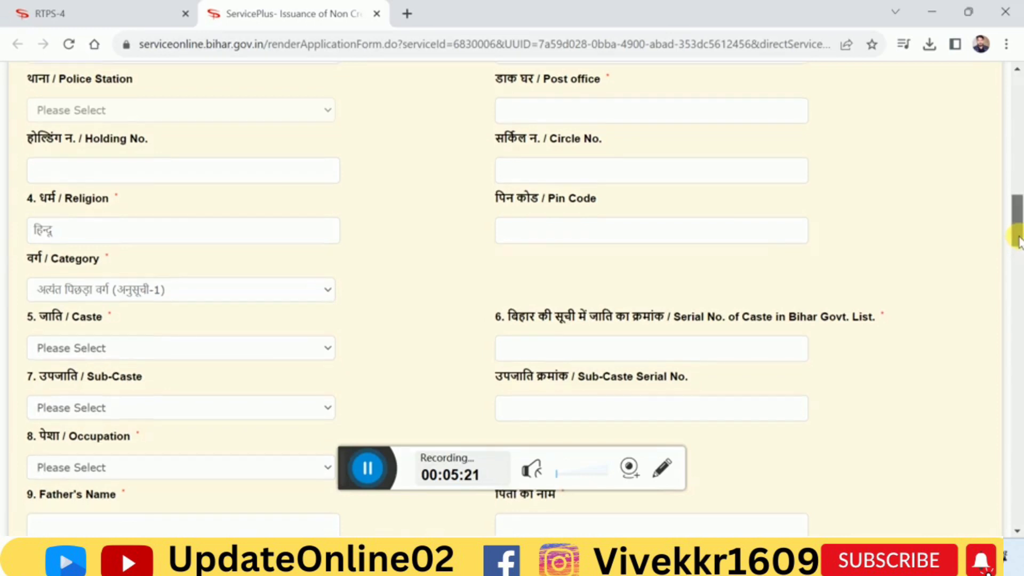
Set the caste to Nonia / नोनिया
scroll(1016, 240, "down", 1)
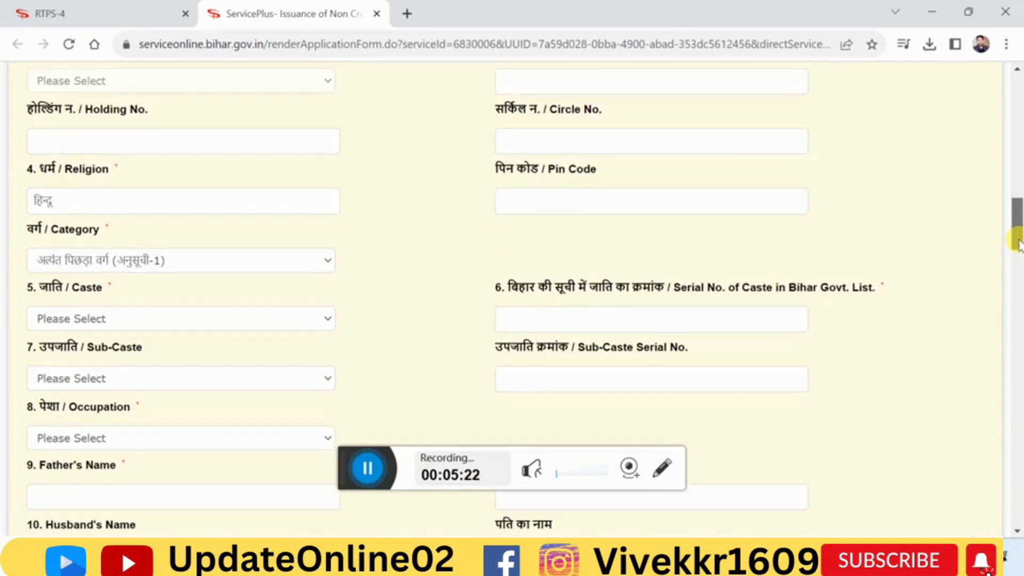
left_click(153, 322)
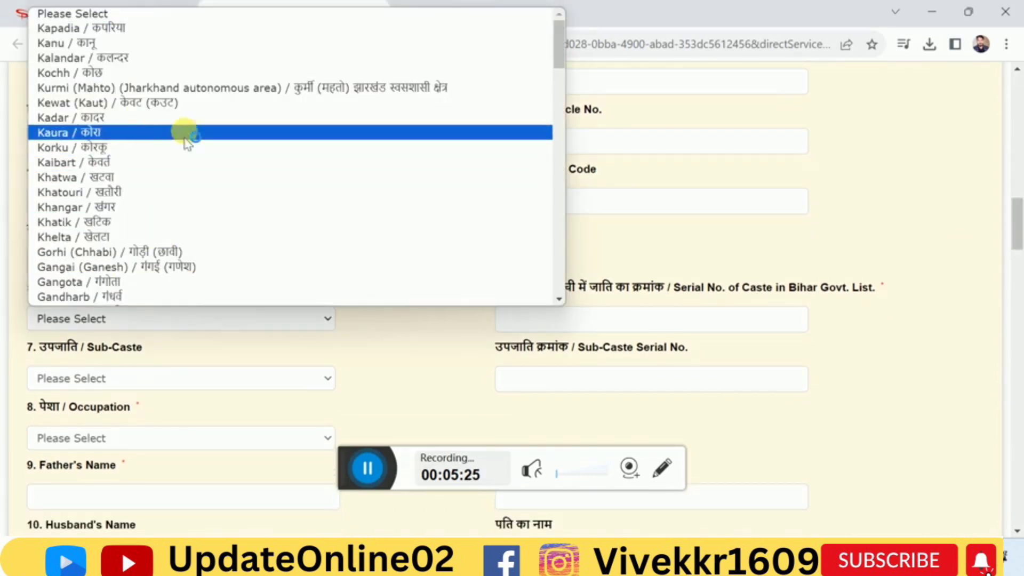
scroll(184, 264, "down", 20)
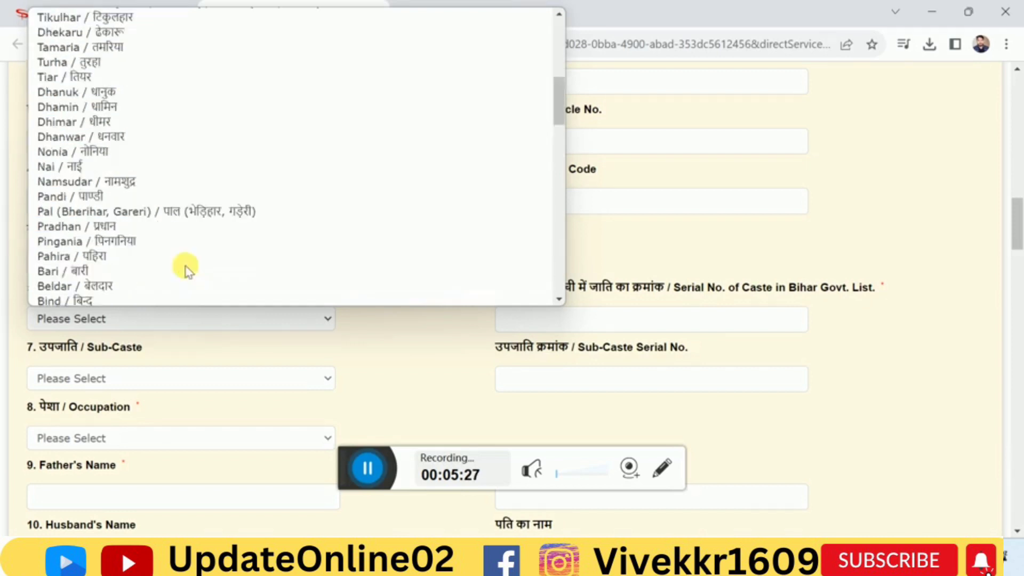
scroll(149, 197, "up", 15)
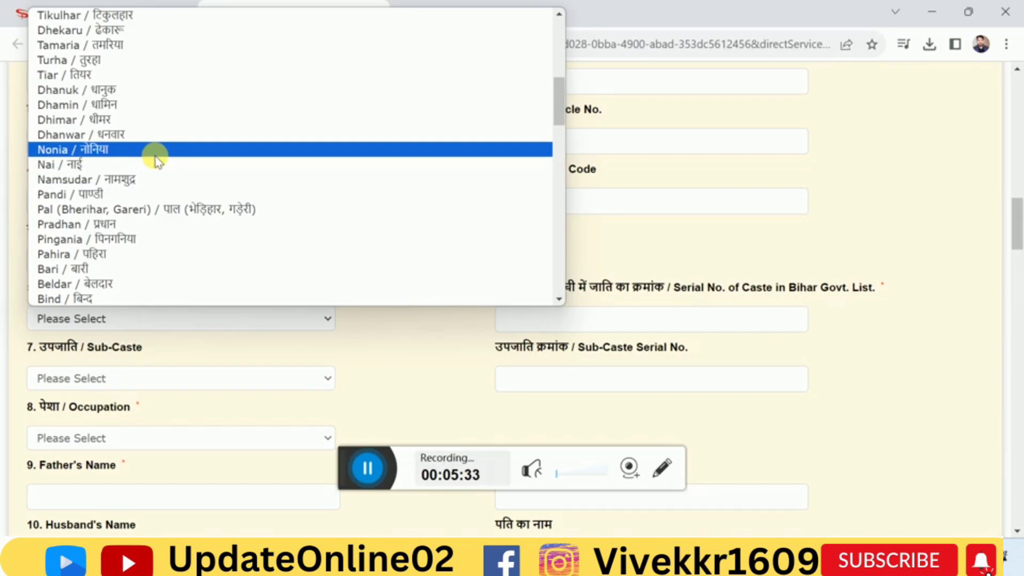
left_click(155, 151)
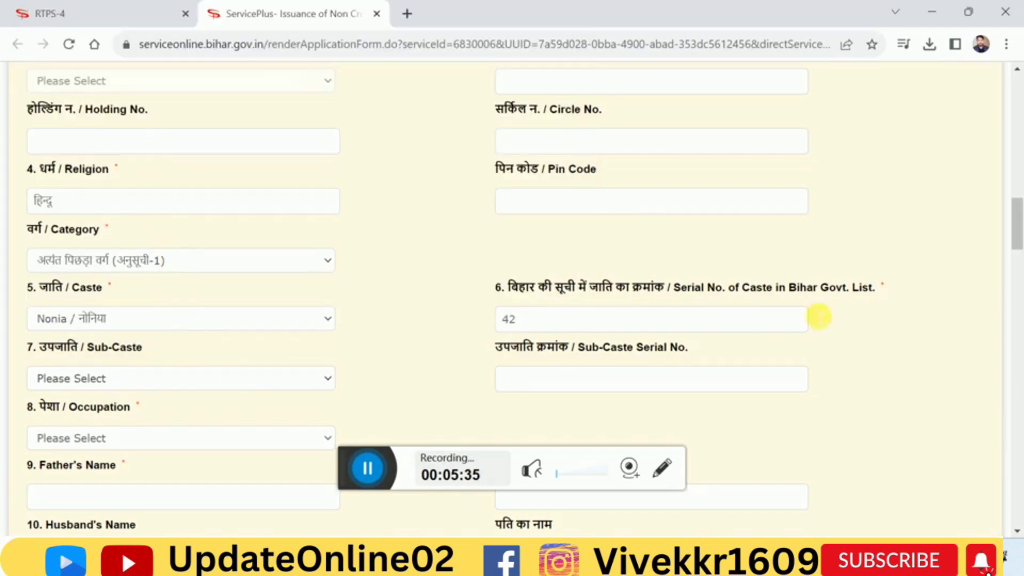
Check the available sub-caste options and set the occupation to छात्र / Student
scroll(1017, 240, "down", 1)
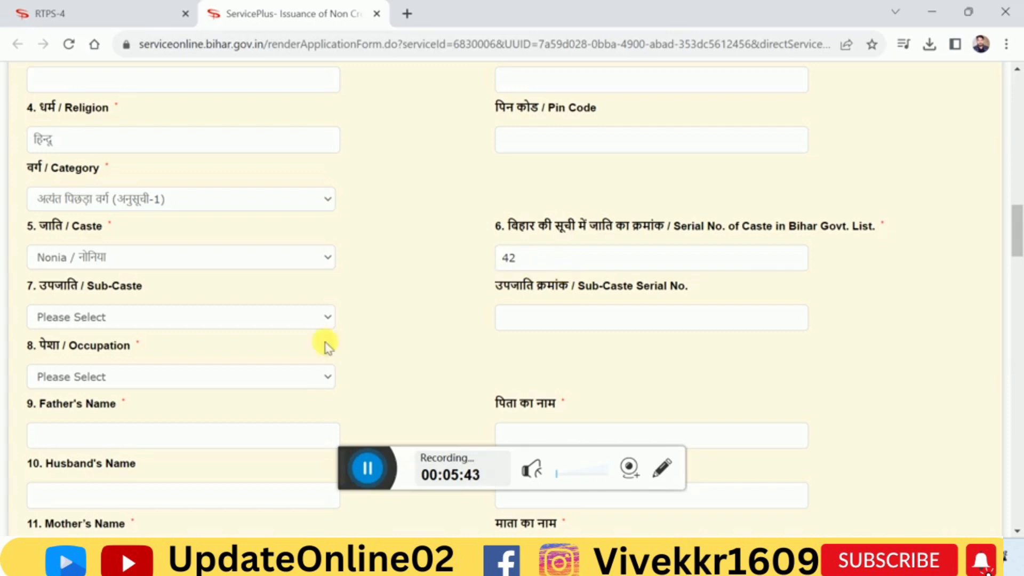
left_click(162, 318)
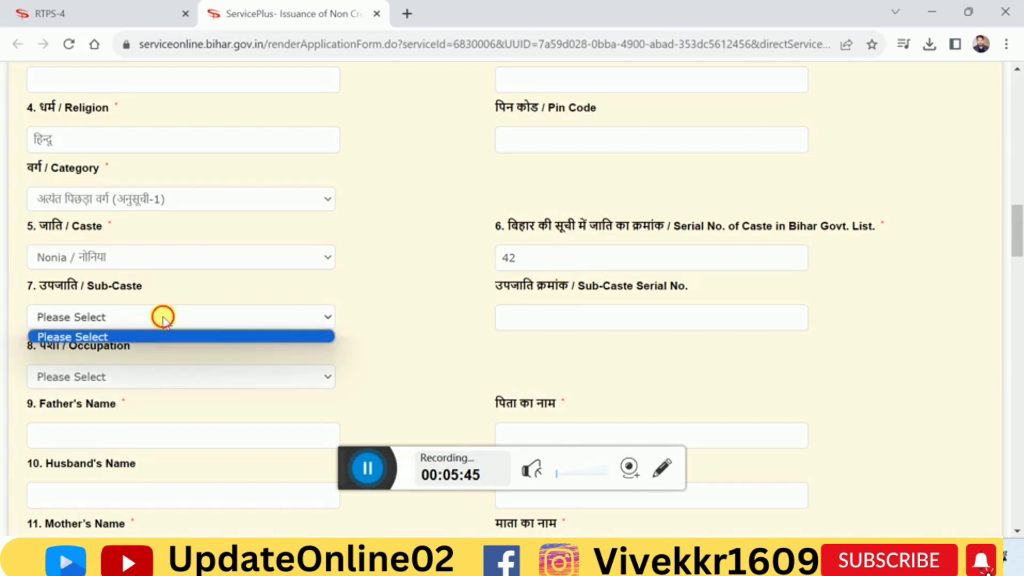
scroll(163, 319, "up", 6)
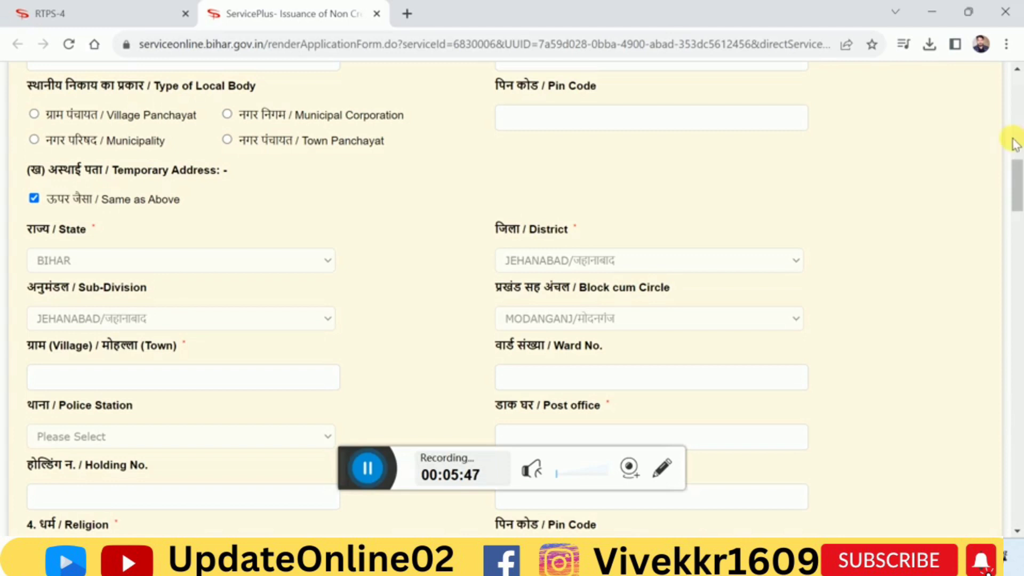
left_click_drag(1017, 184, 1018, 232)
left_click(247, 283)
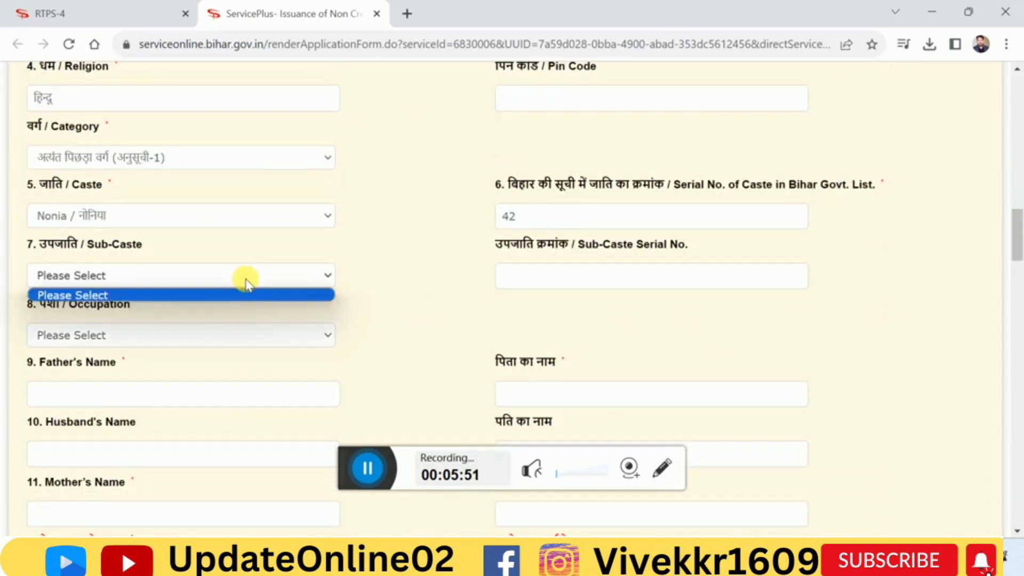
left_click(247, 283)
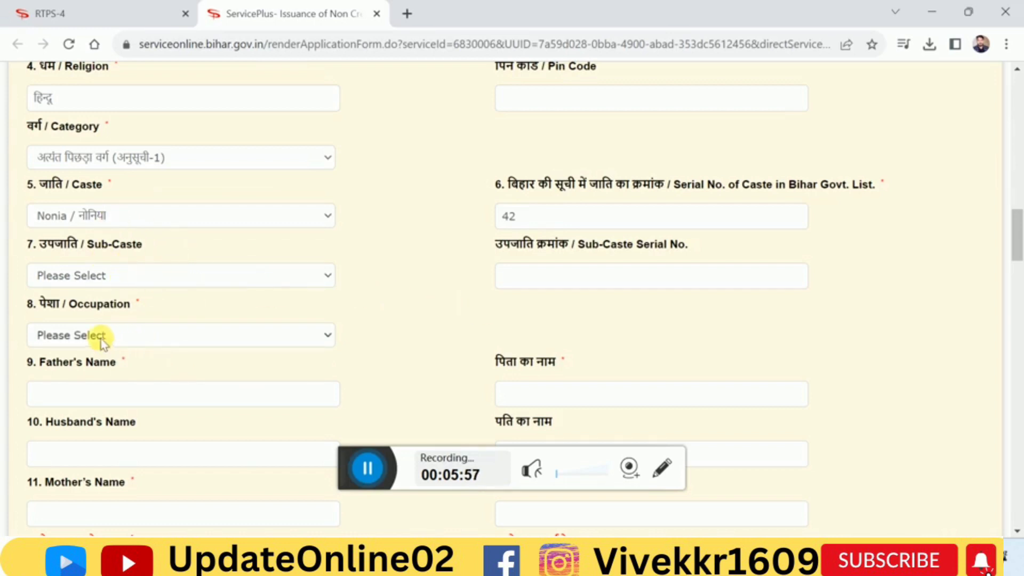
left_click(151, 337)
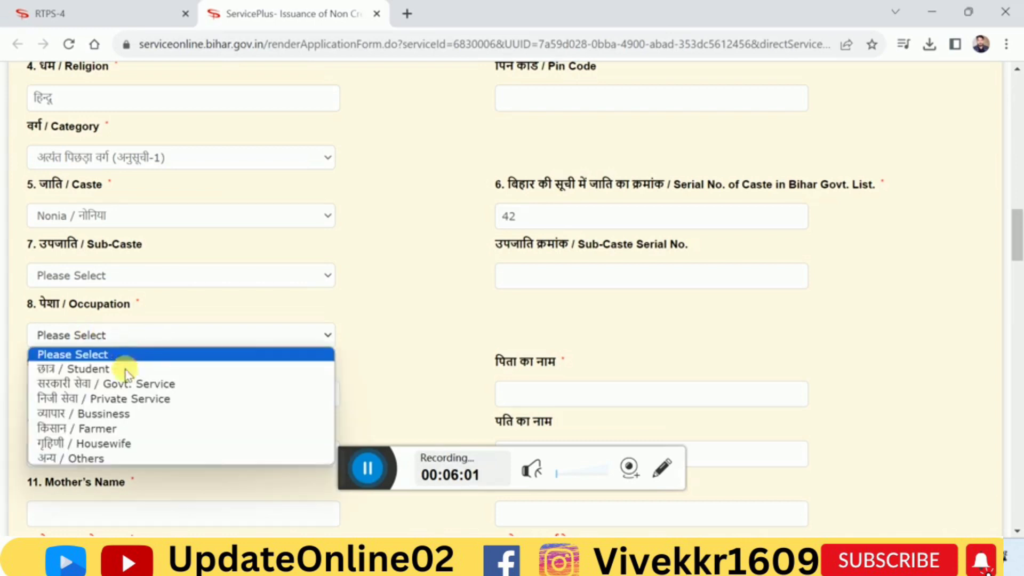
left_click(94, 372)
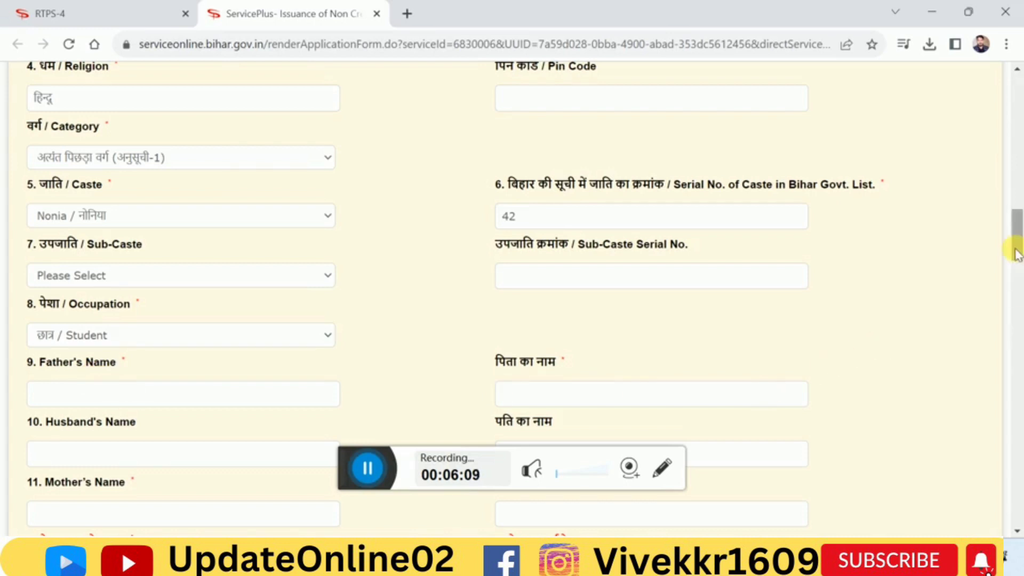
Examine the father's, husband's and mother's name fields, the applicant's contact fields and the guardian status section
scroll(1016, 253, "down", 3)
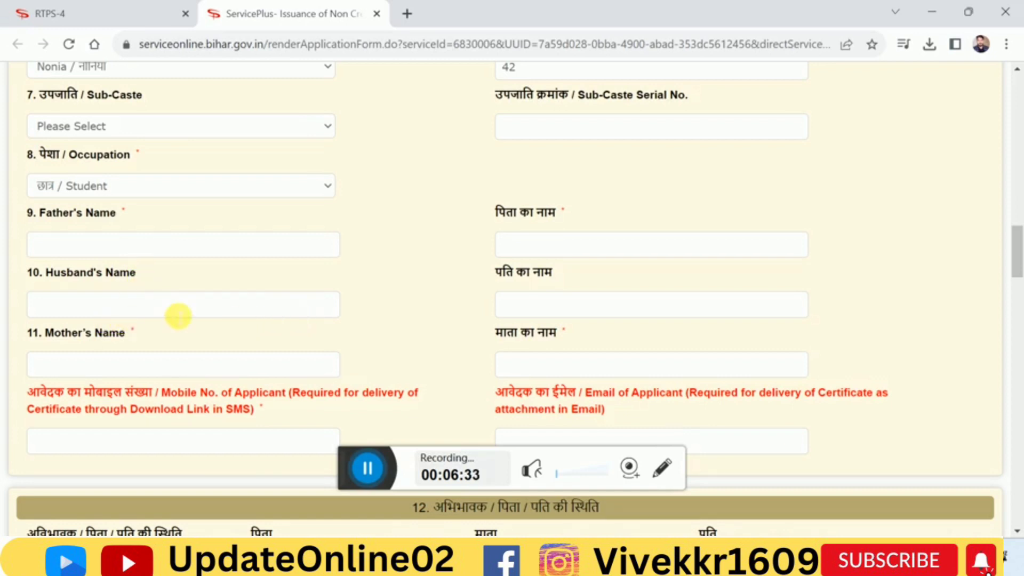
scroll(244, 304, "up", 6)
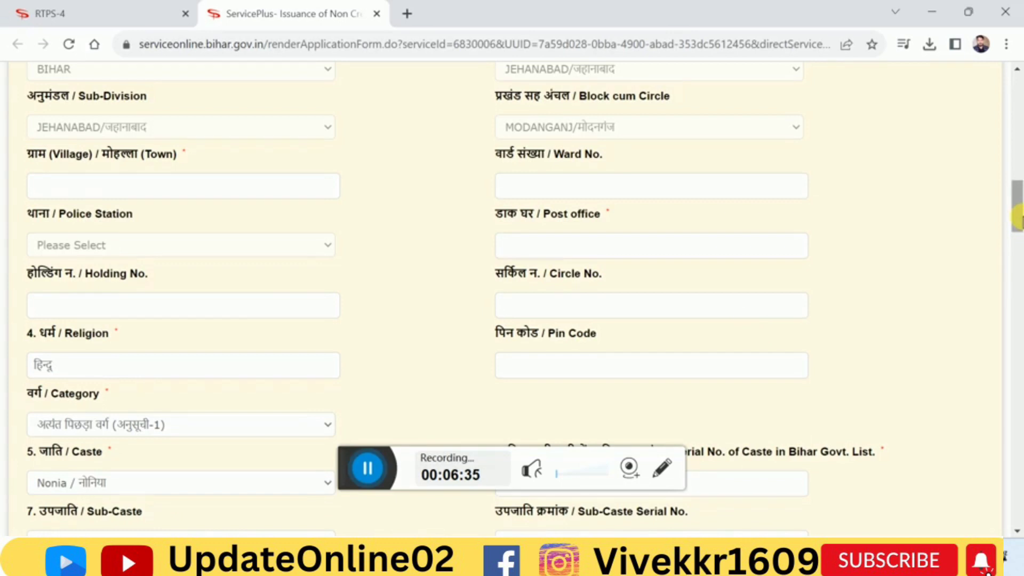
scroll(1019, 249, "down", 8)
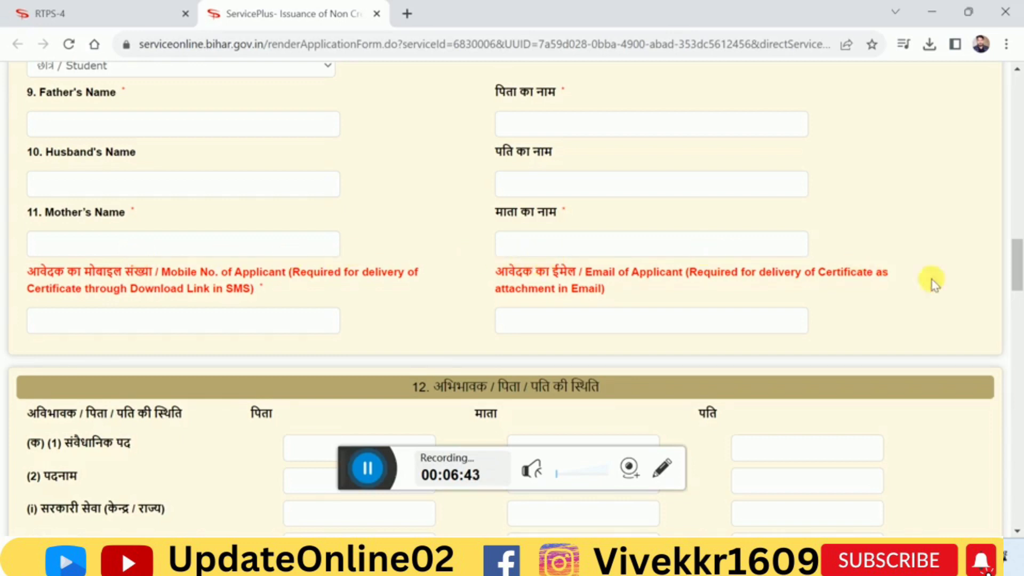
left_click_drag(1017, 278, 1017, 288)
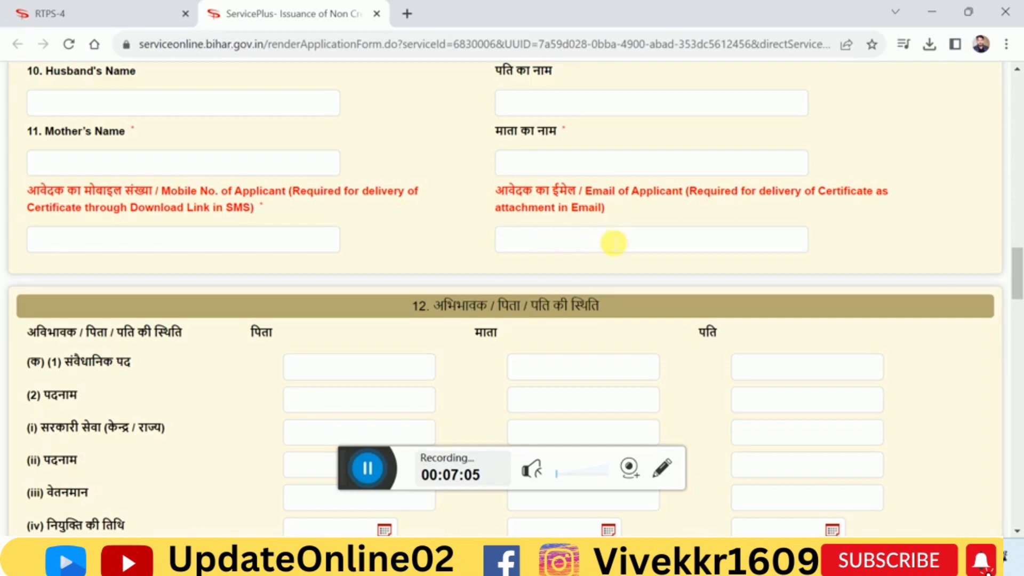
left_click_drag(1016, 278, 1017, 300)
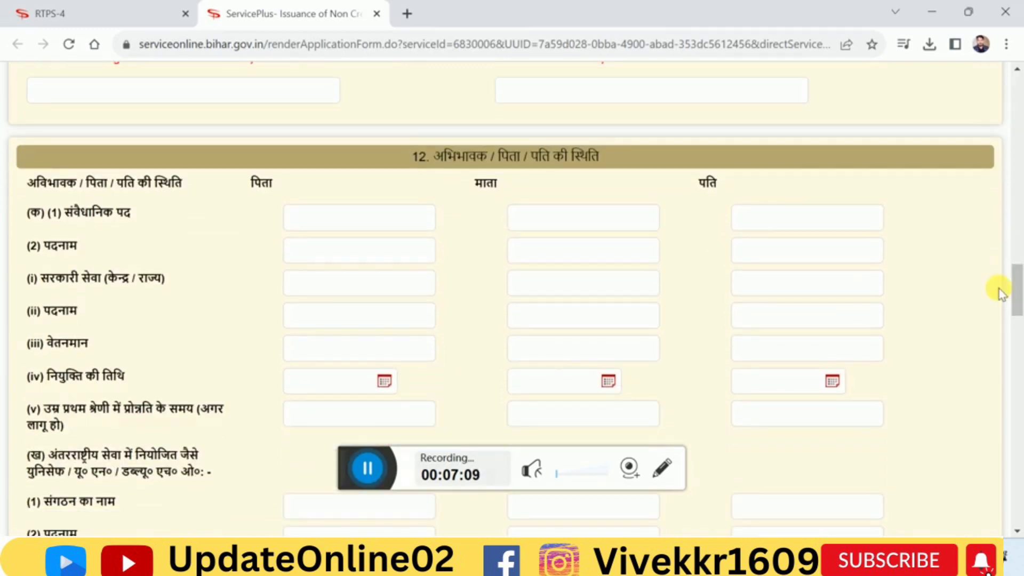